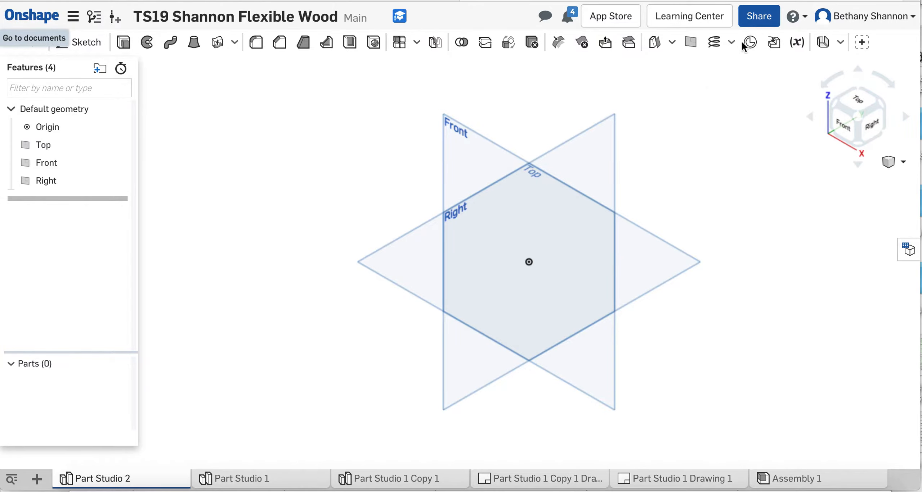
- Look up a collaborator's e-mail in the sharing settings, then glance at the document comments
click(765, 18)
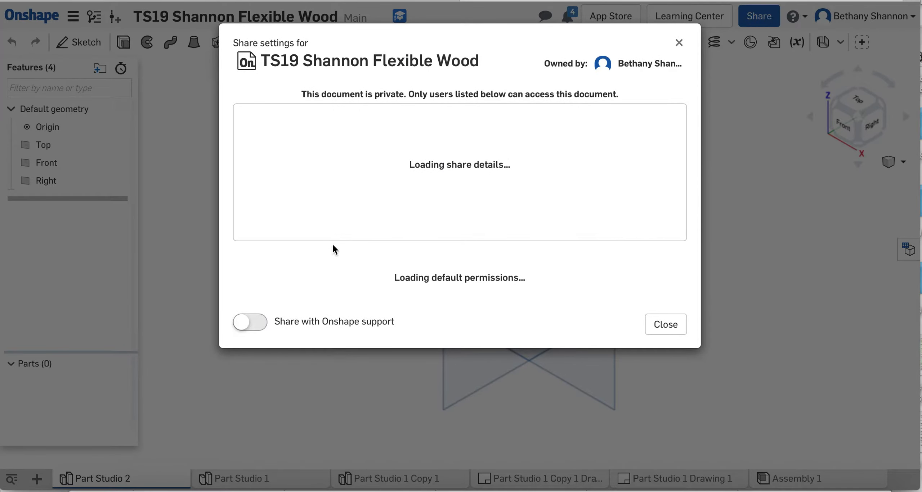
click(267, 311)
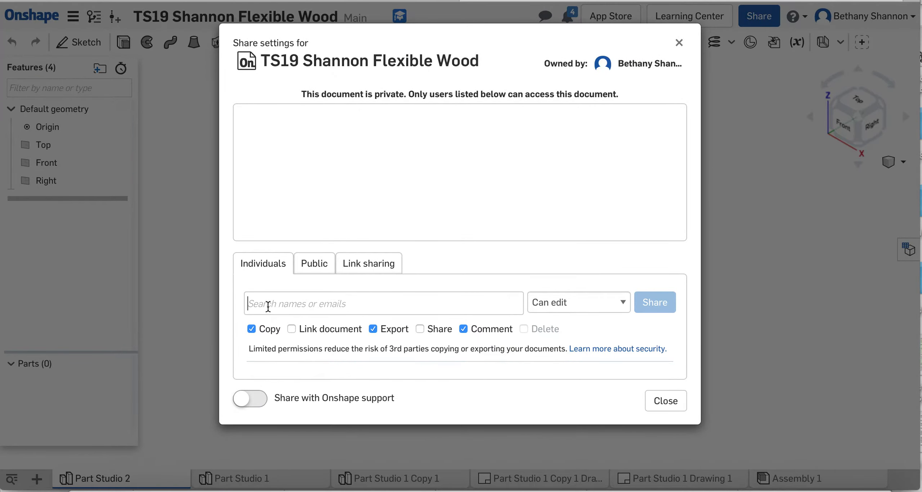
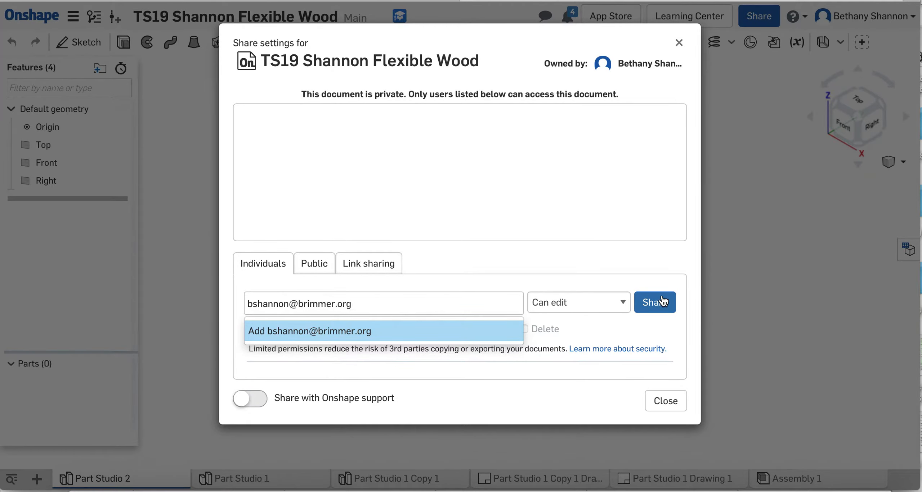
click(671, 409)
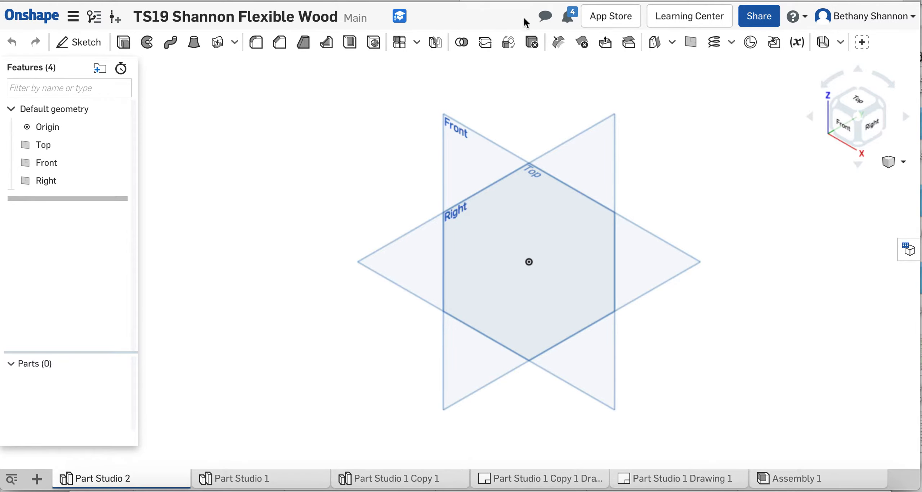
click(545, 18)
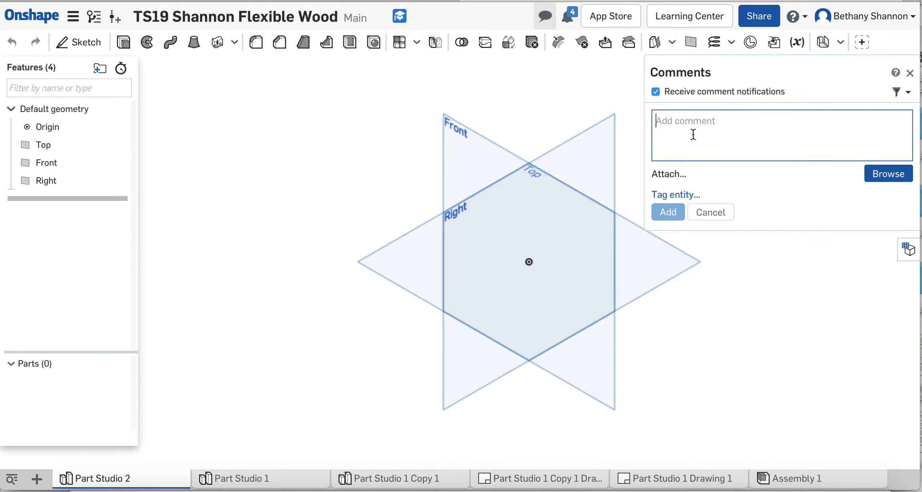
click(910, 73)
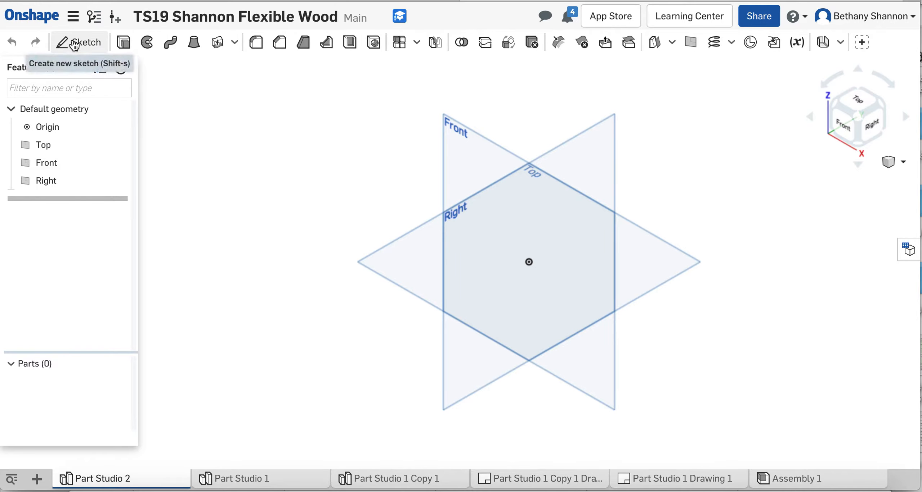
- Create a new sketch and rename it from Sketch 1 to 'Wood Sample'
click(72, 50)
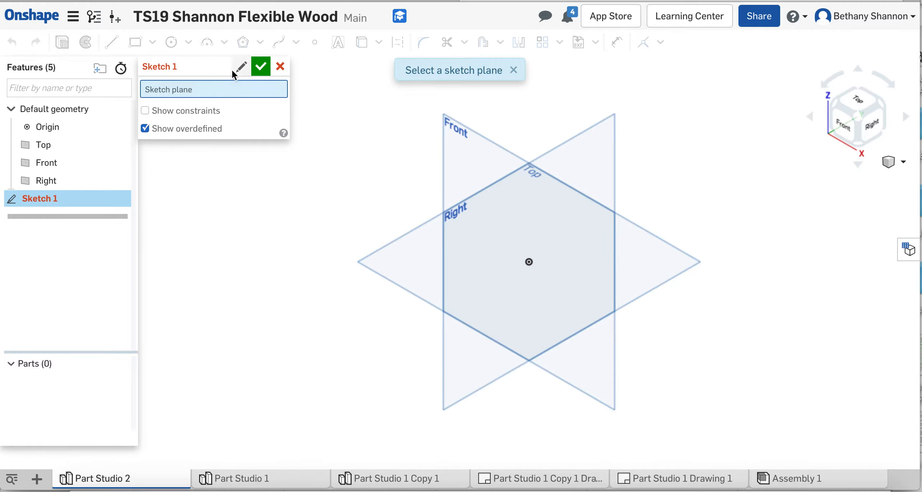
click(241, 68)
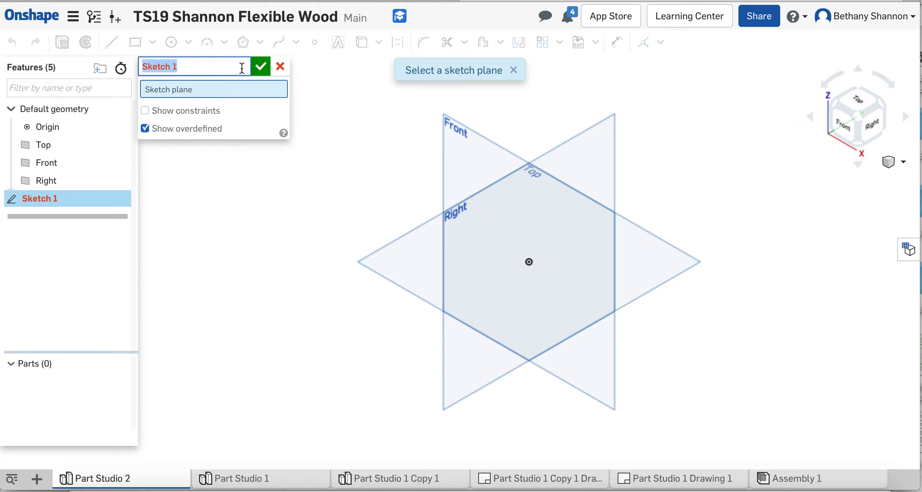
text(W)
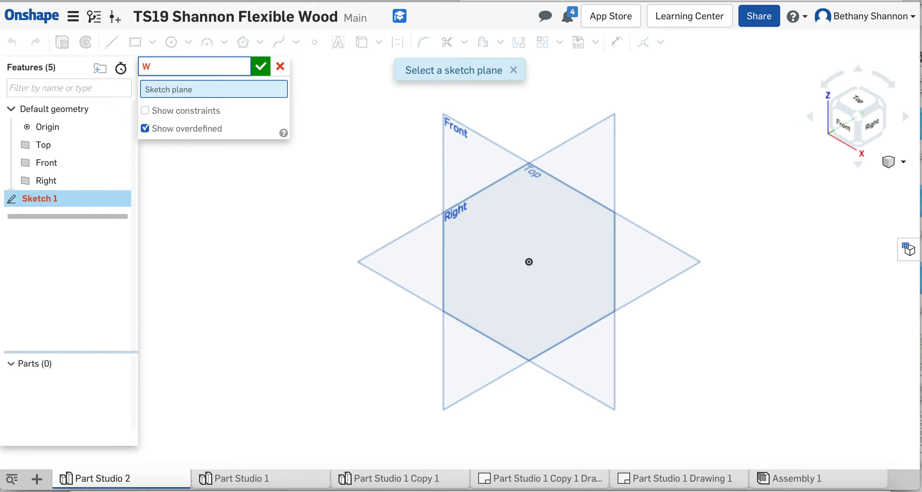
text(ood Sample)
click(180, 86)
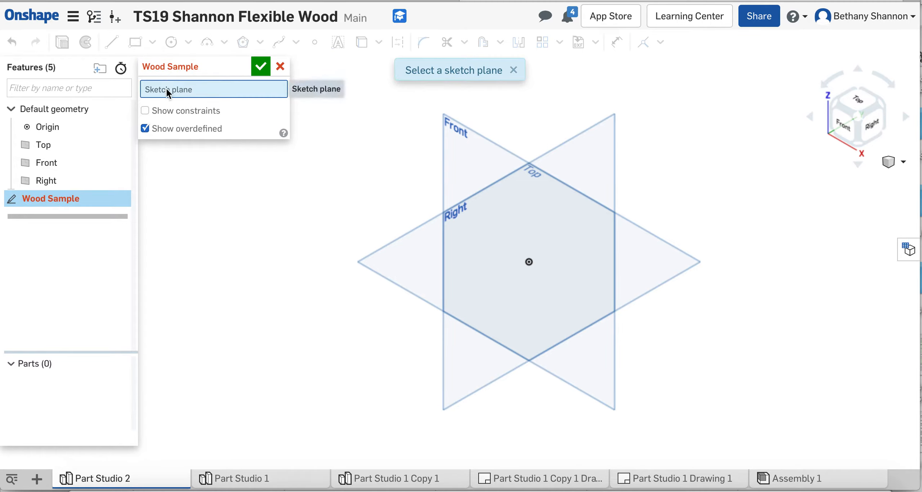
- Place the Wood Sample sketch on the Top plane and view it normal-to with N
click(411, 245)
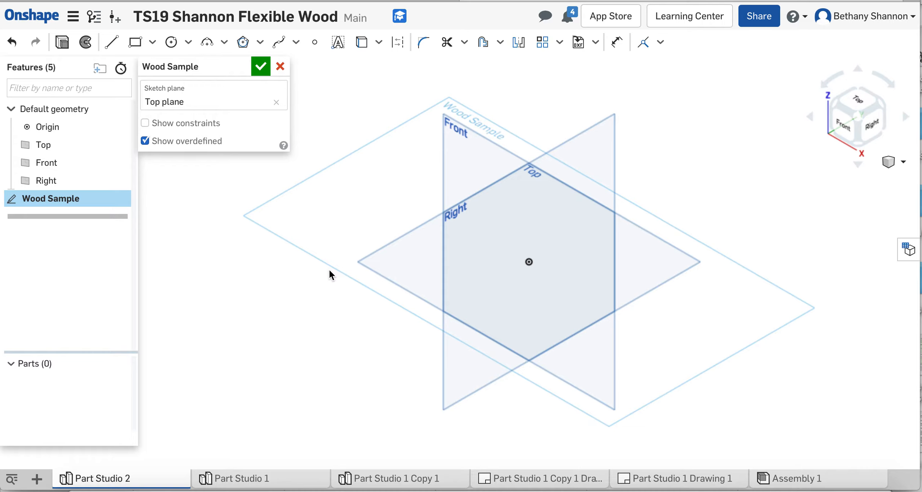
key(n)
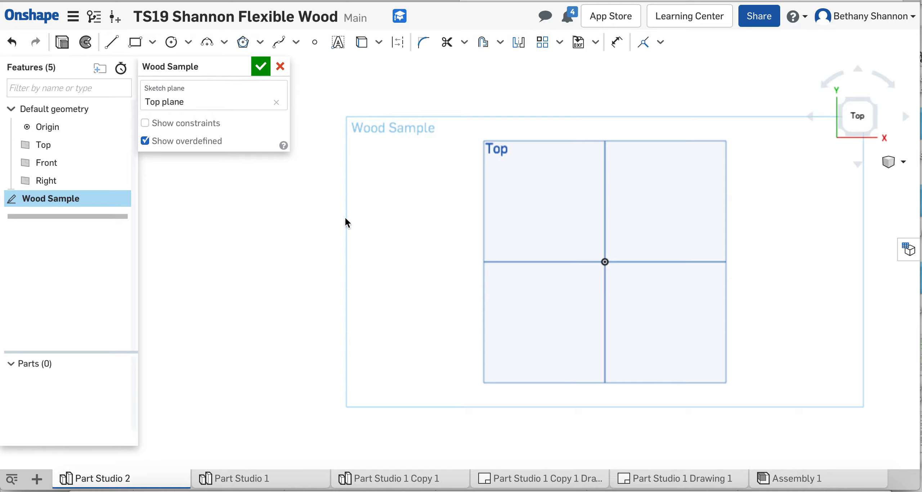
- Draw a corner rectangle from the origin toward the upper left
click(140, 50)
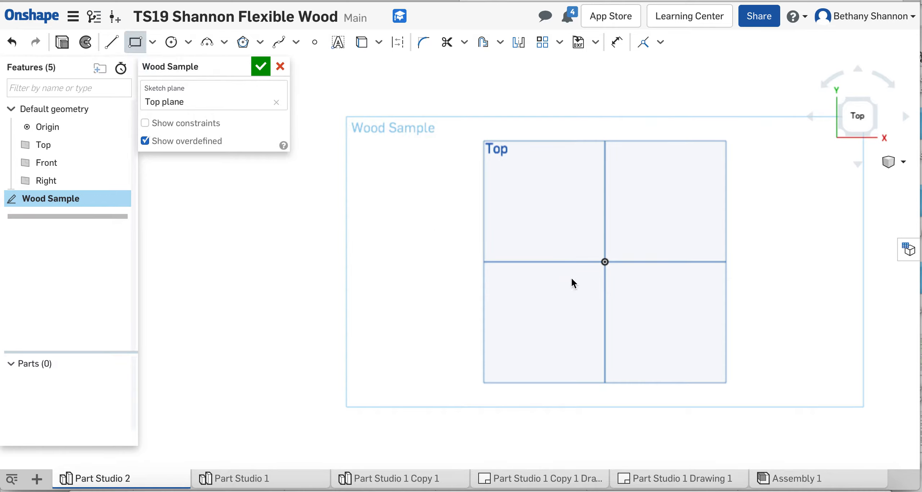
click(605, 262)
click(379, 155)
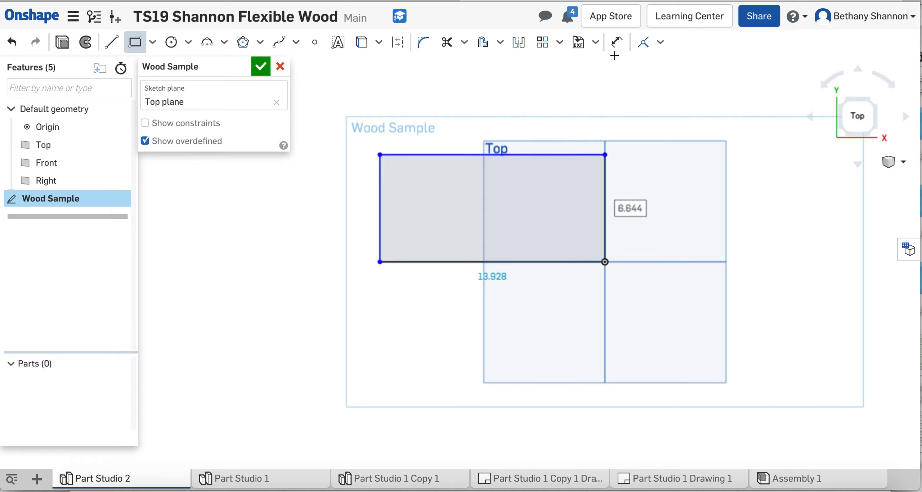
- Dimension the rectangle's right edge to 7 and bottom edge to 14
click(616, 41)
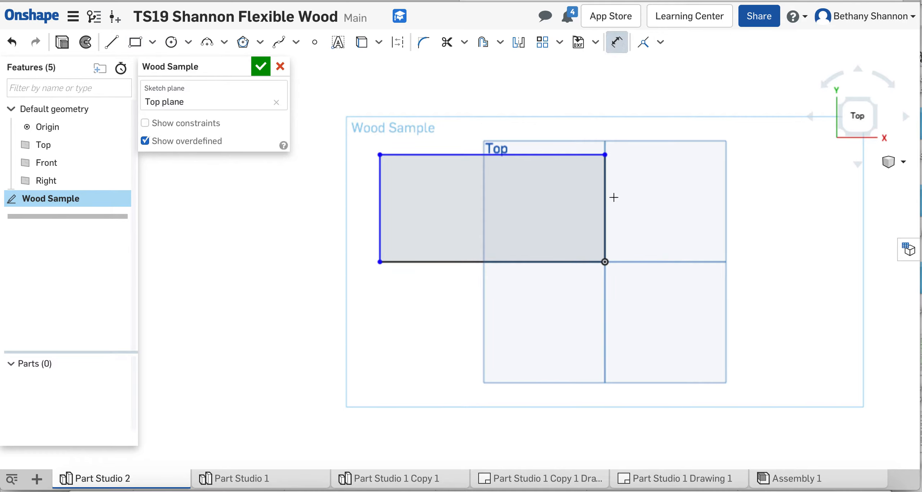
click(605, 211)
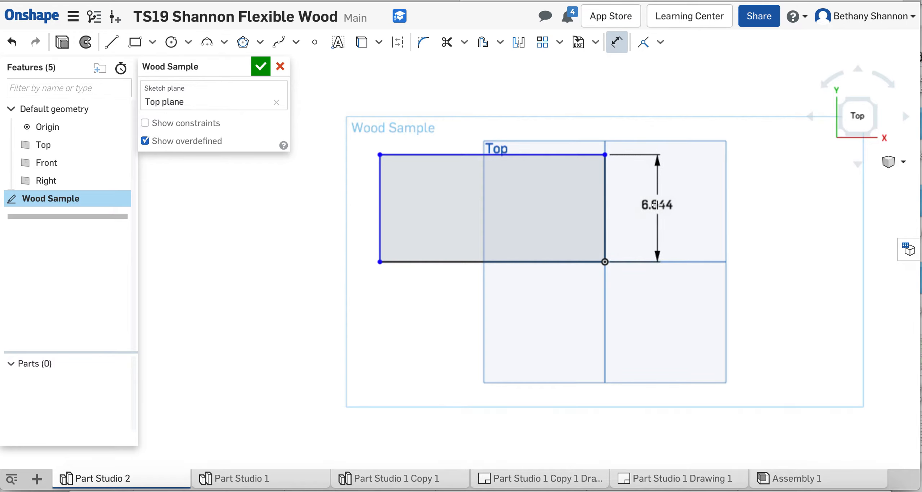
click(656, 205)
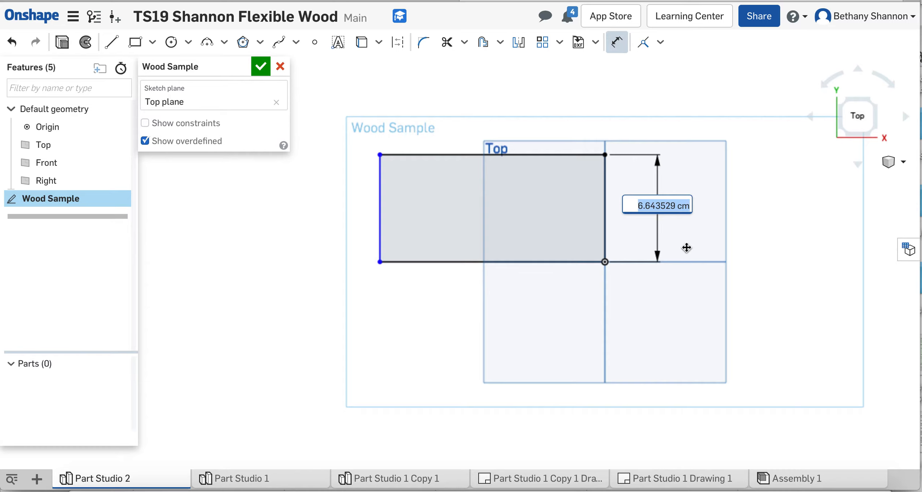
text(7)
key(Return)
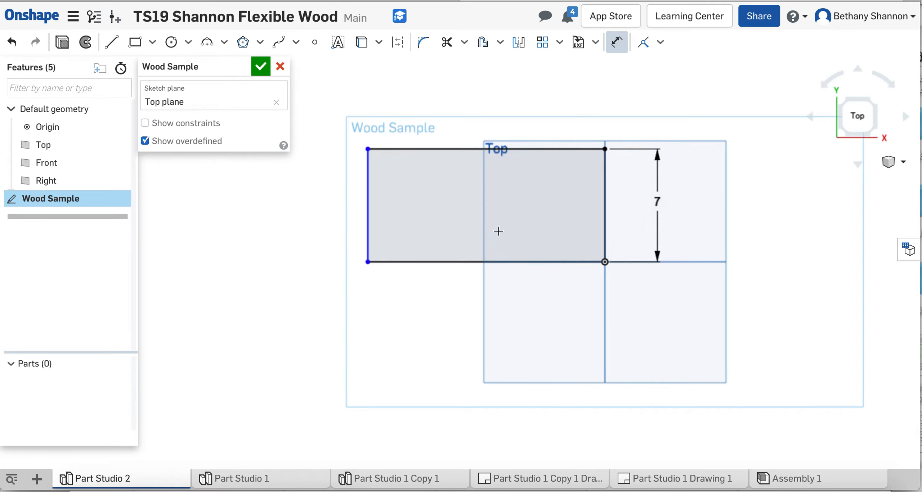
click(501, 262)
click(500, 339)
text(14)
key(Return)
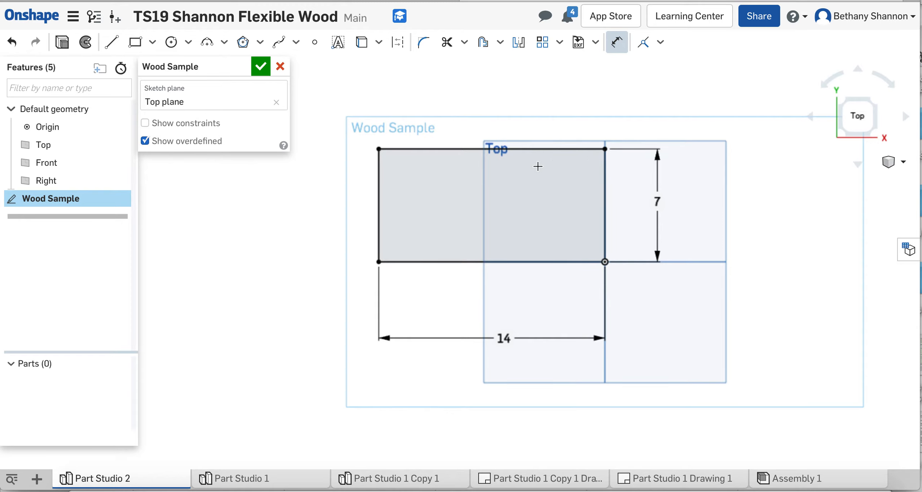
- Draw a vertical construction line from the rectangle's top edge to its bottom edge
click(112, 42)
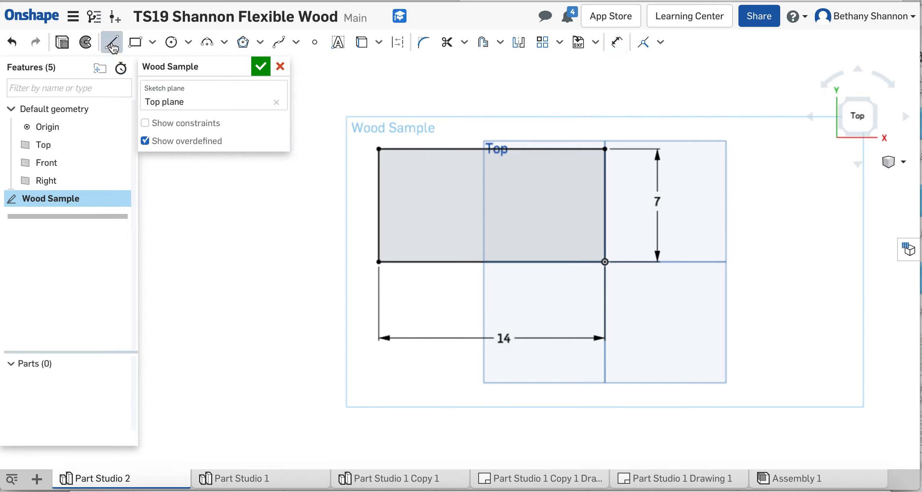
click(402, 43)
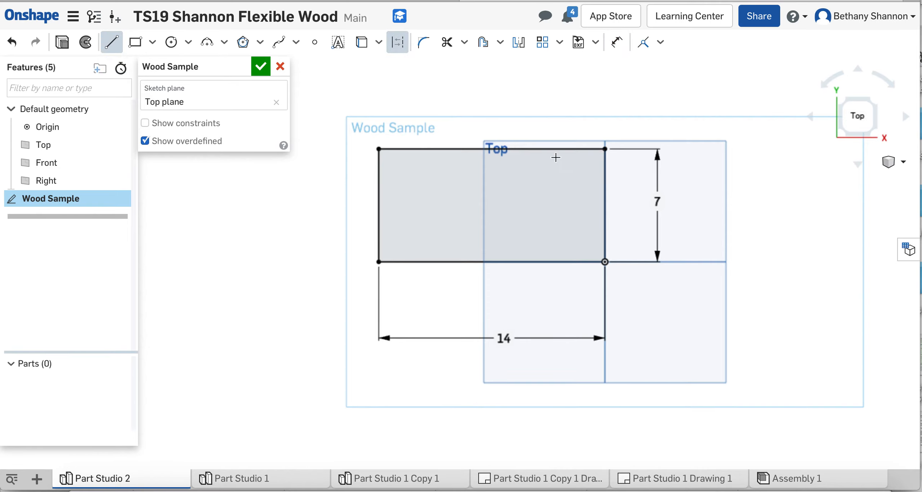
click(534, 149)
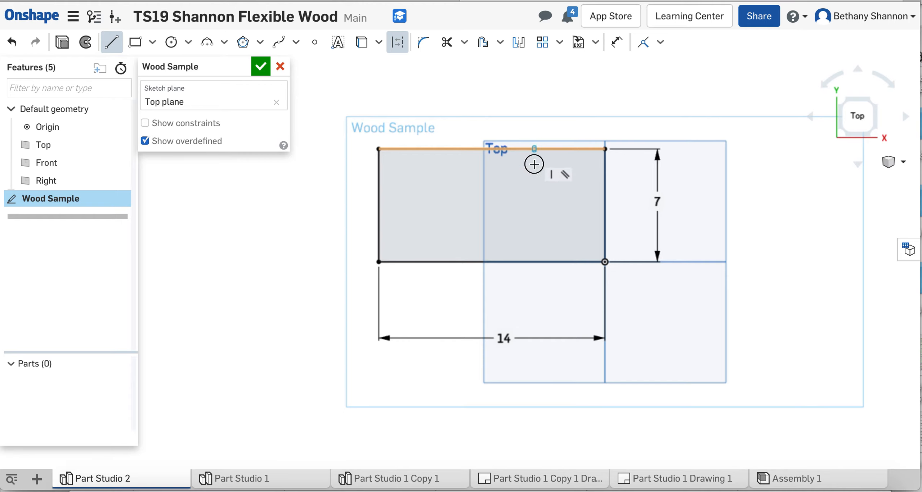
click(530, 263)
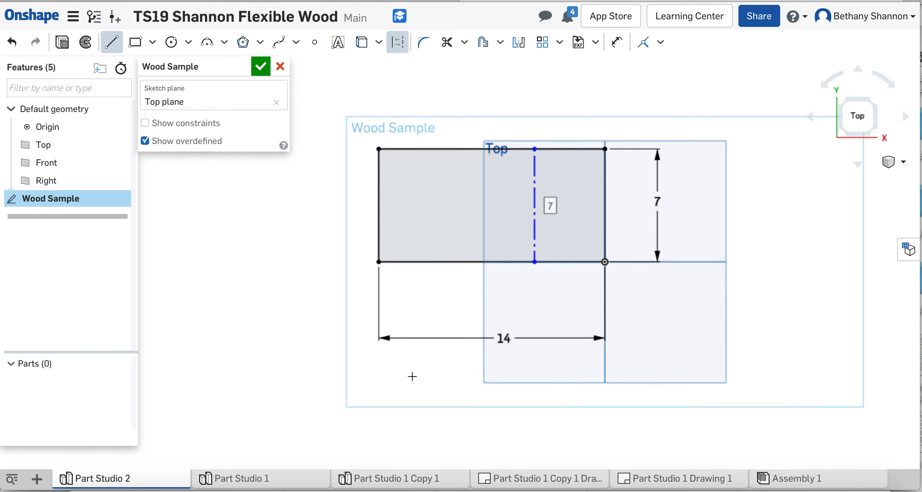
- Dimension the construction line 5 from the rectangle's right edge
click(617, 43)
click(604, 182)
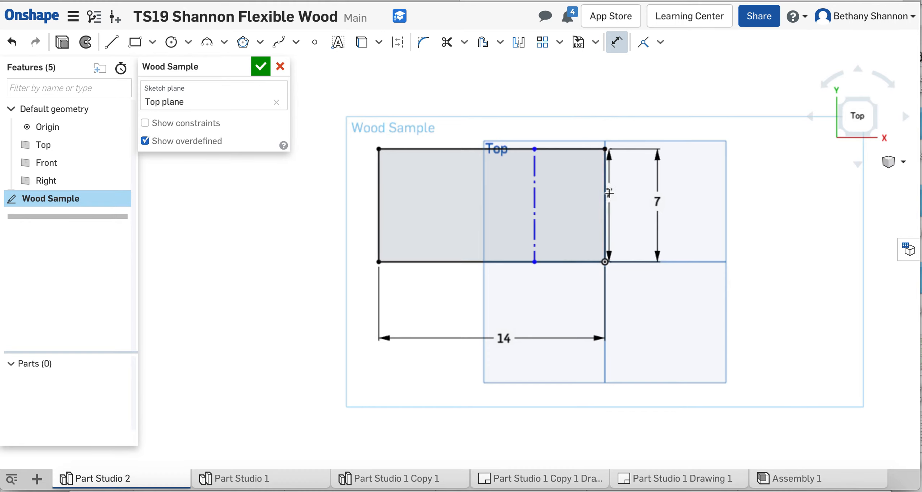
click(533, 194)
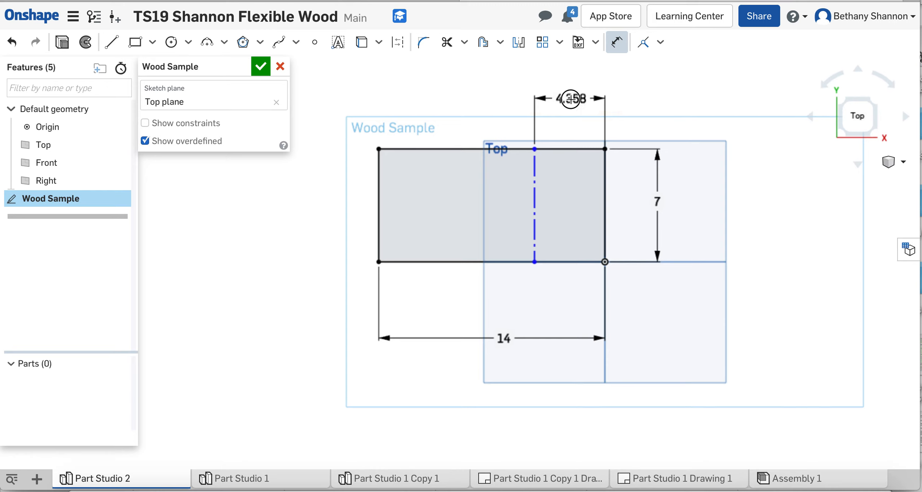
click(570, 99)
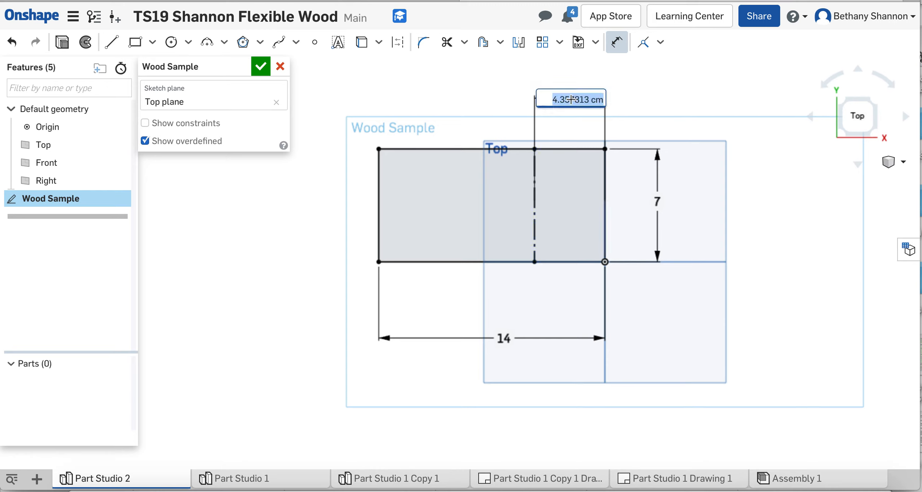
text(5)
key(Return)
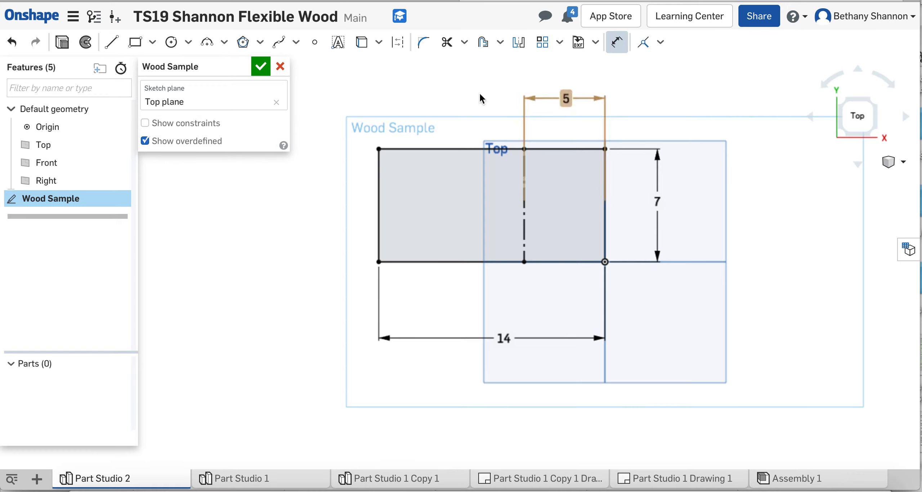
- Accept the Wood Sample sketch and orbit to a 3D view of the rectangle
click(261, 67)
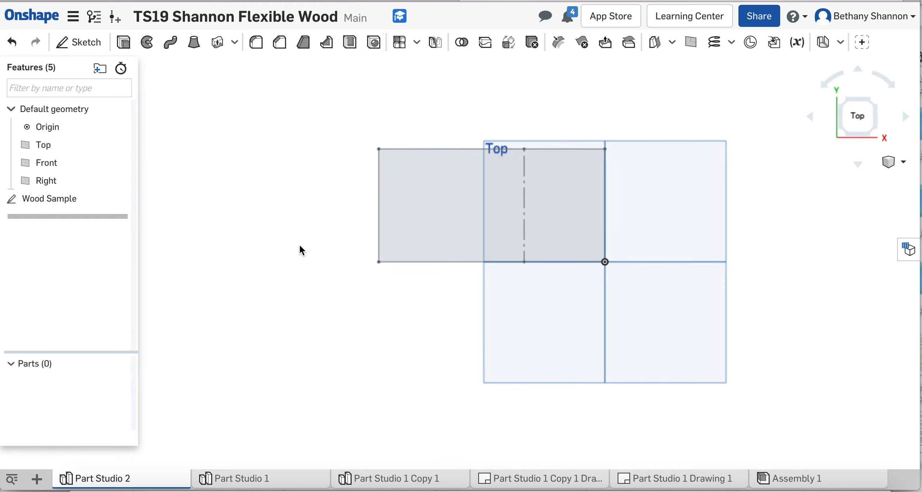
mouse_move(299, 244)
right_down()
mouse_move(290, 218)
mouse_move(313, 200)
mouse_move(312, 162)
mouse_move(284, 206)
mouse_move(306, 241)
mouse_move(367, 243)
mouse_move(308, 260)
mouse_move(278, 189)
mouse_move(292, 179)
mouse_move(292, 222)
mouse_move(310, 214)
mouse_move(266, 199)
mouse_move(262, 219)
mouse_move(331, 272)
mouse_move(266, 259)
mouse_move(284, 227)
right_up()
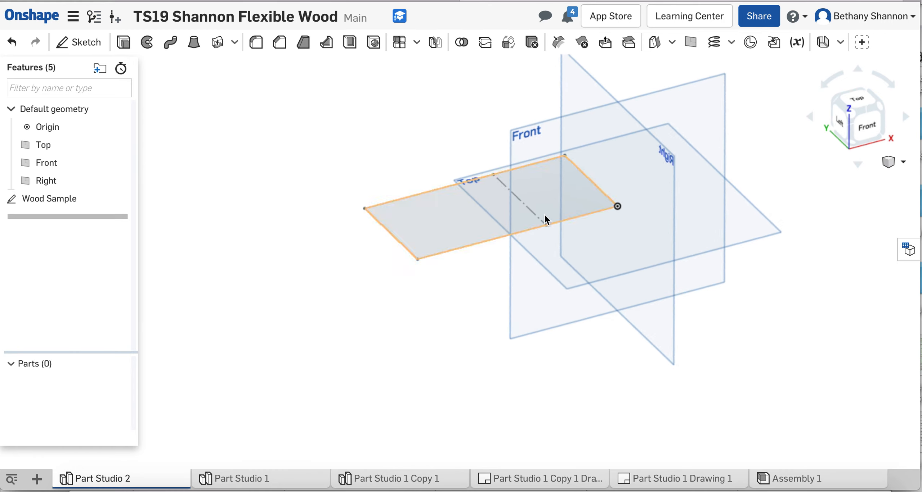